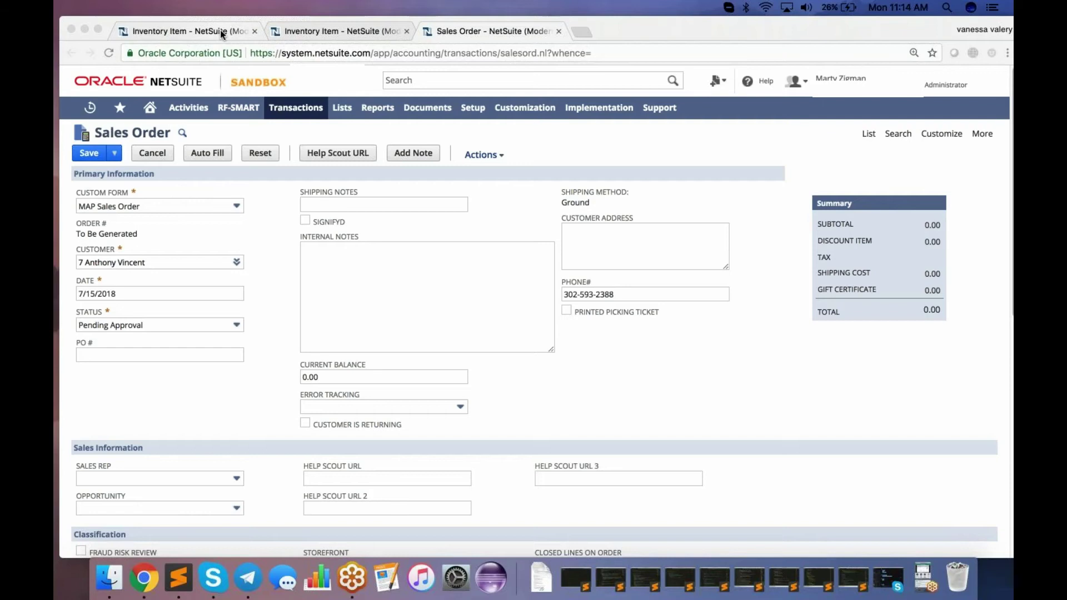
click(220, 31)
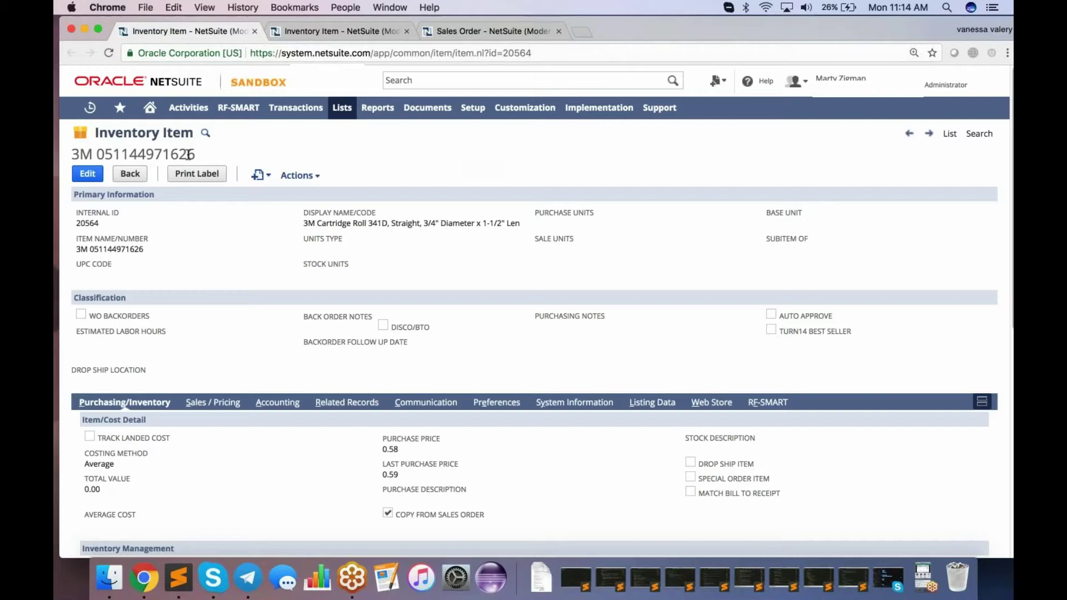
key(ctrl+Tab)
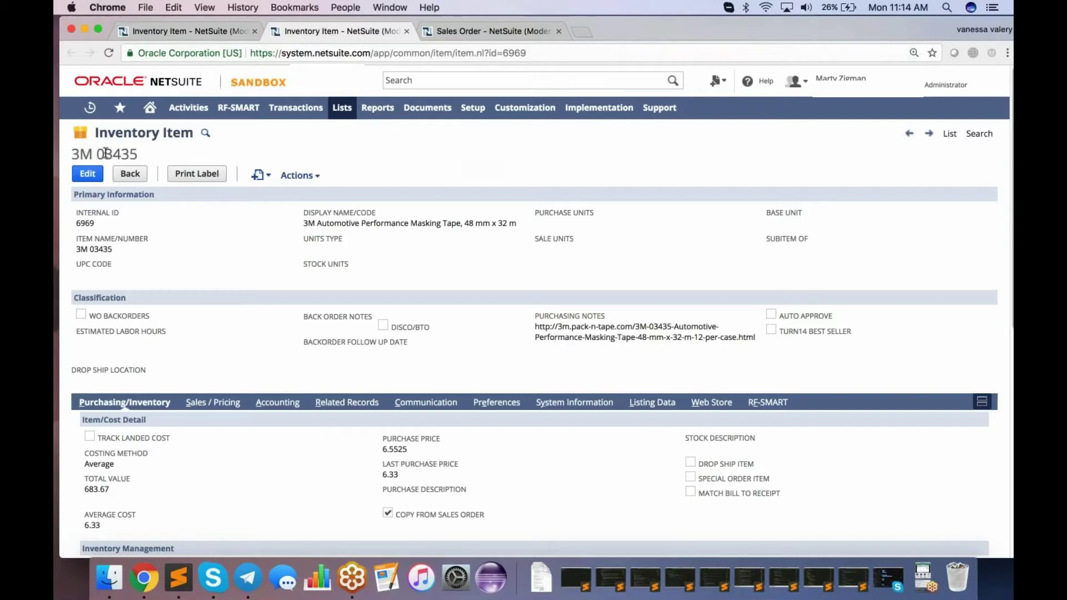
click(192, 35)
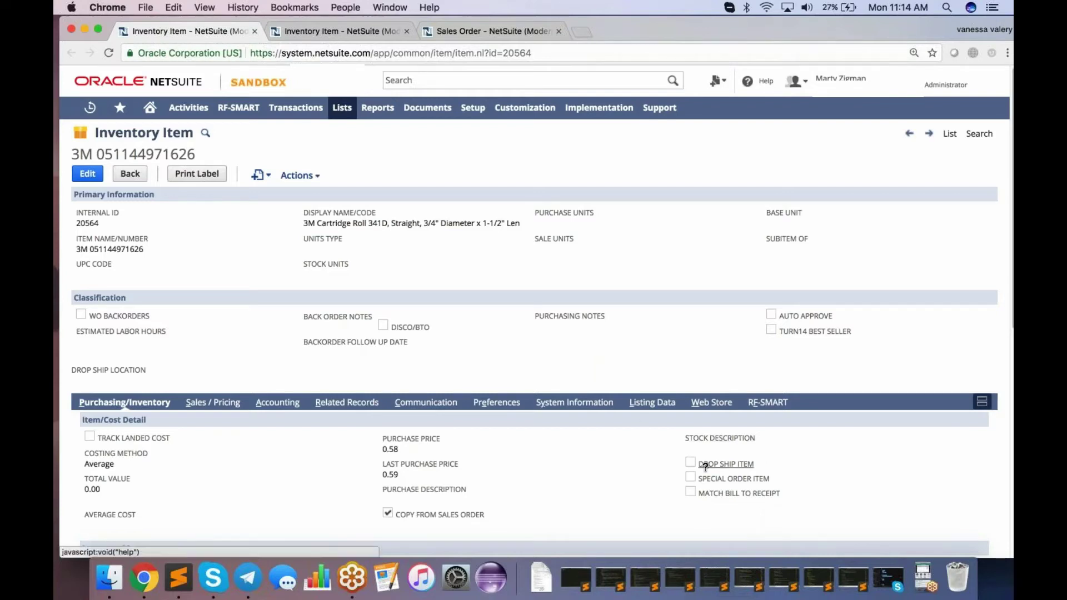
scroll(725, 464, down, 5)
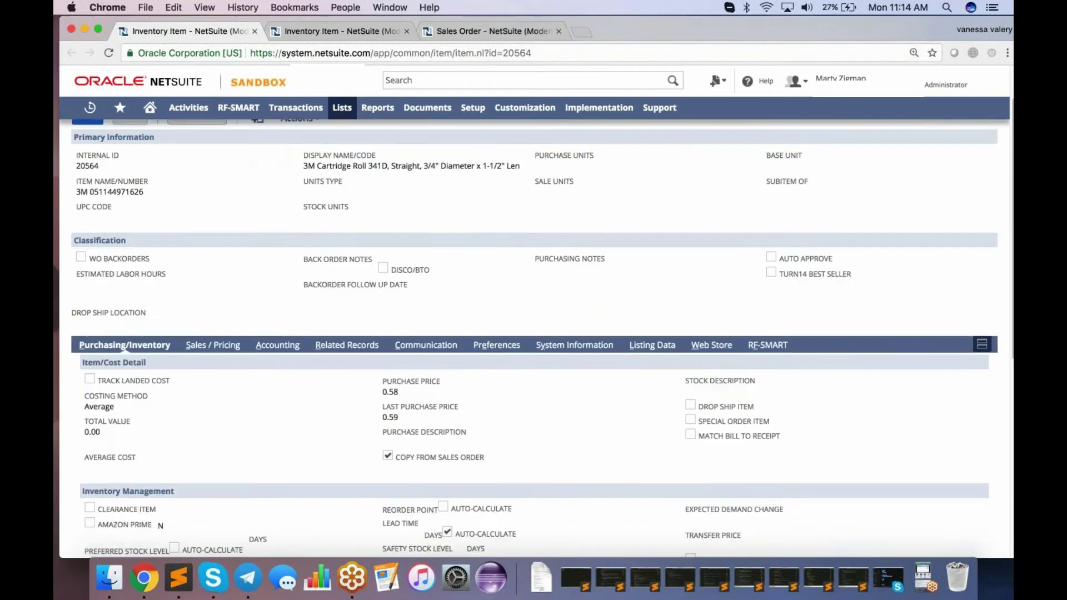
scroll(534, 334, down, 4)
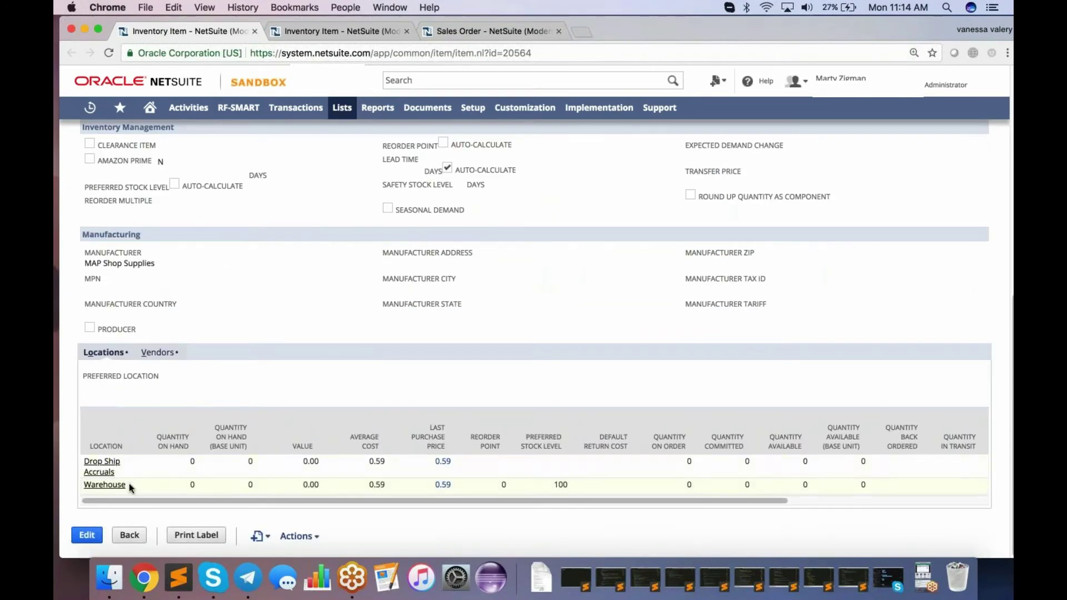
- Check 3M 03435's Warehouse stock (108 on hand, 6.33 average cost) and select its item name
key(ctrl+Tab)
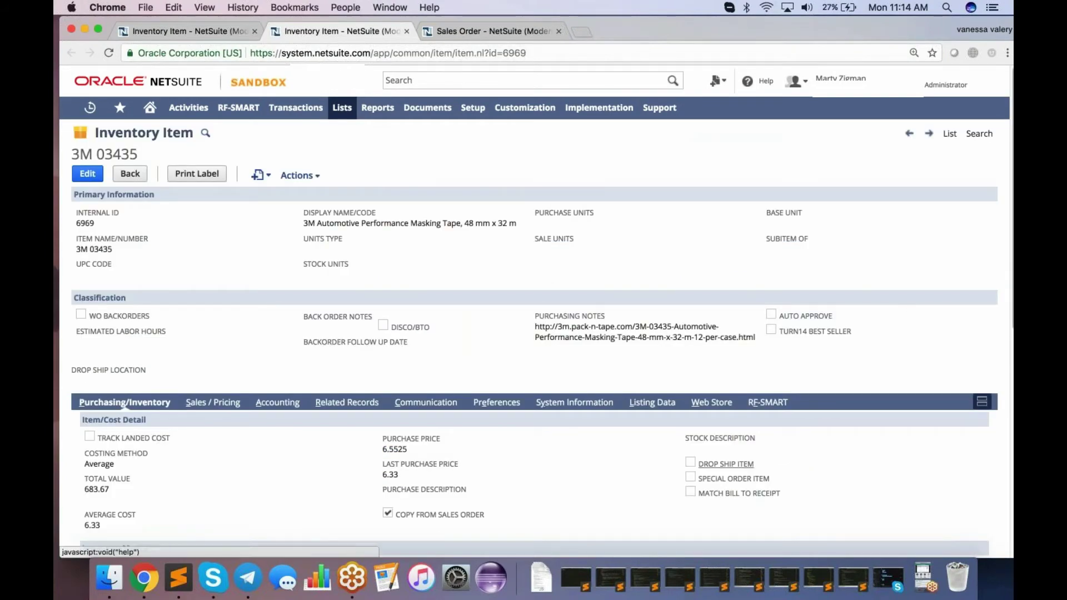
scroll(179, 467, down, 15)
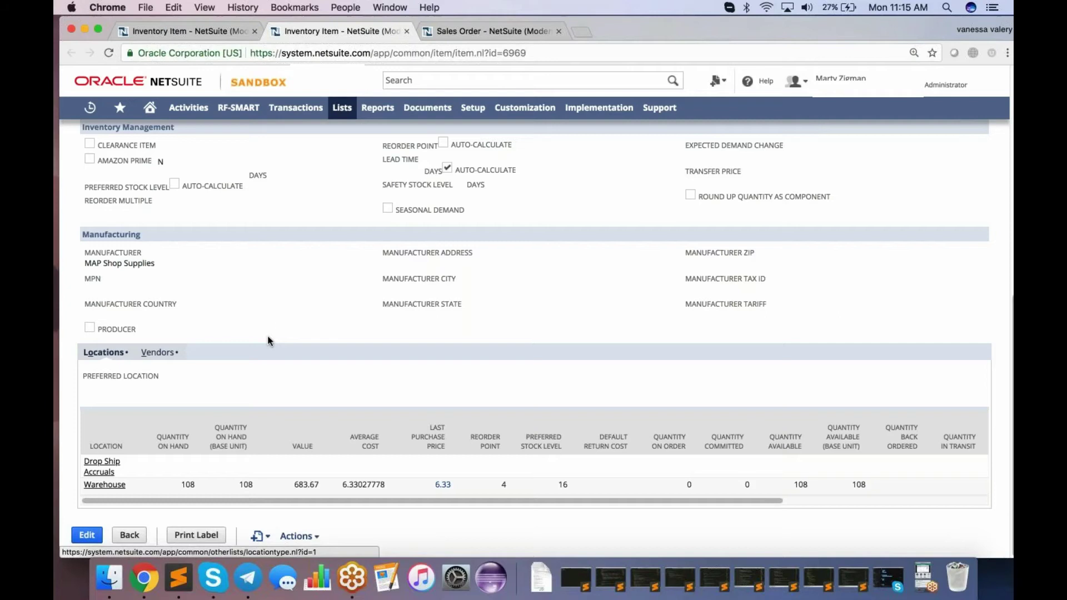
scroll(279, 310, up, 10)
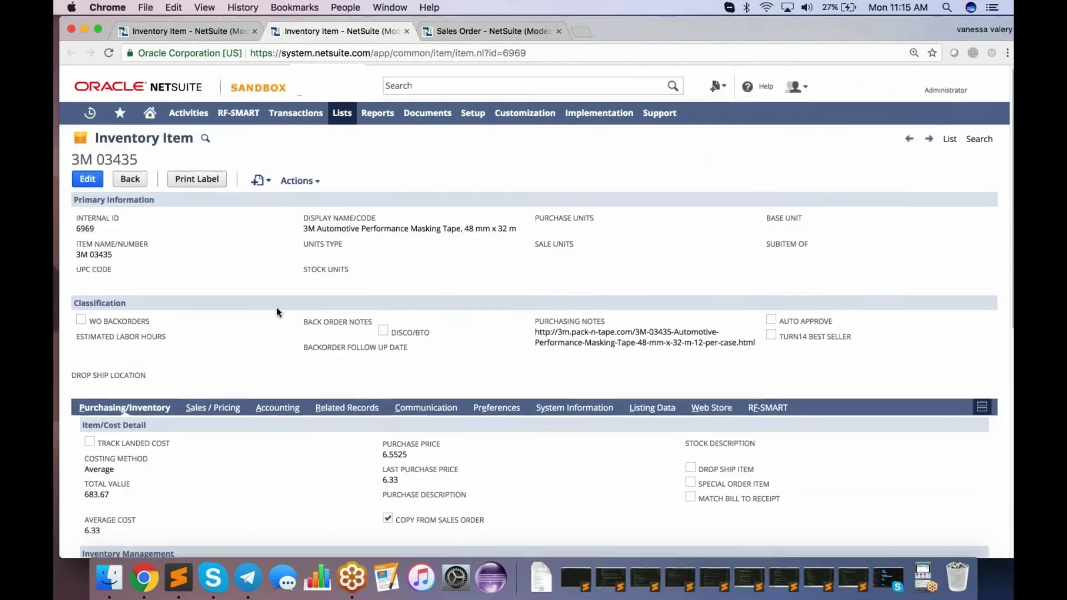
drag(138, 159, 71, 155)
key(ctrl+c)
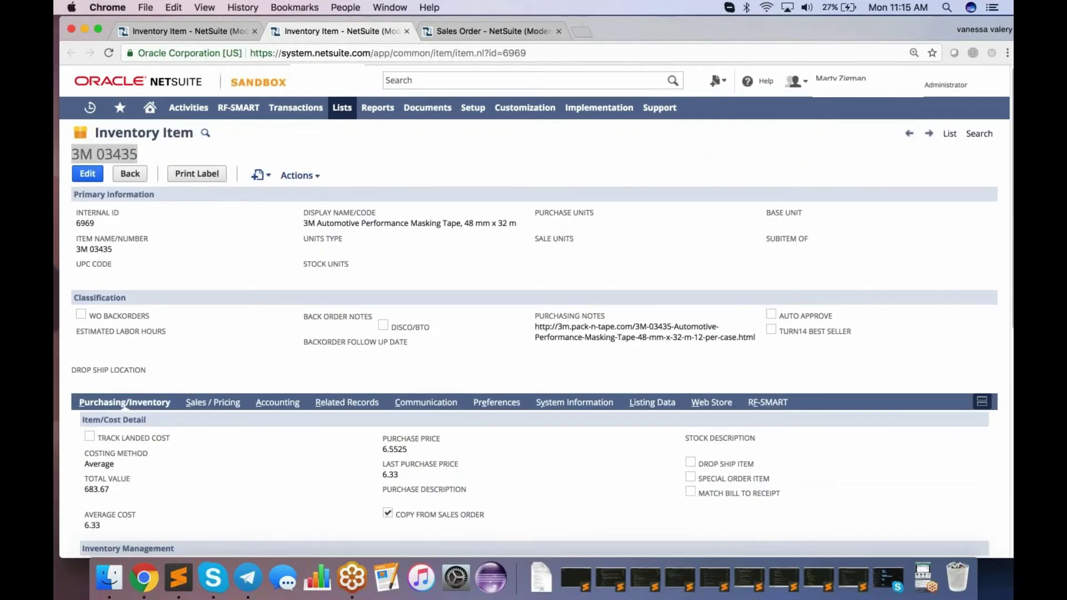
- Add item 3M 03435 as a new line on the sales order
key(ctrl+Tab)
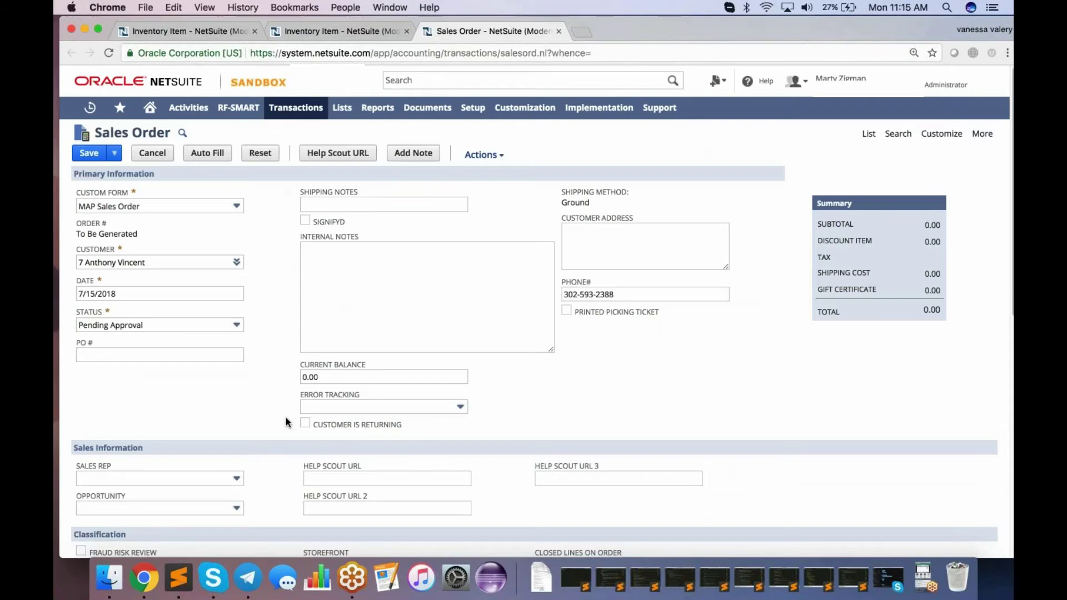
scroll(280, 255, down, 10)
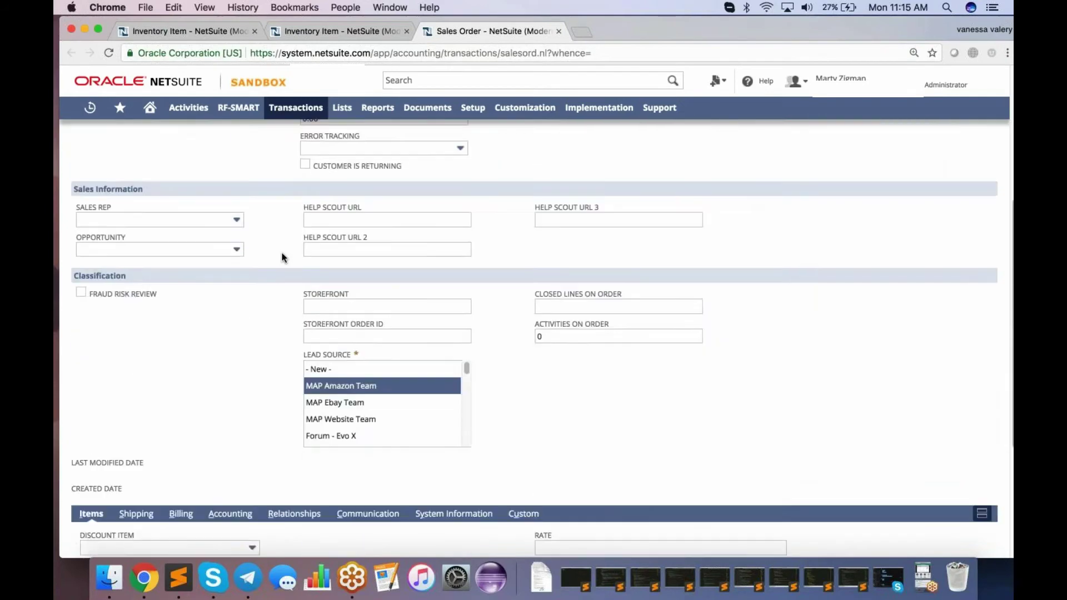
click(166, 455)
key(ctrl+v)
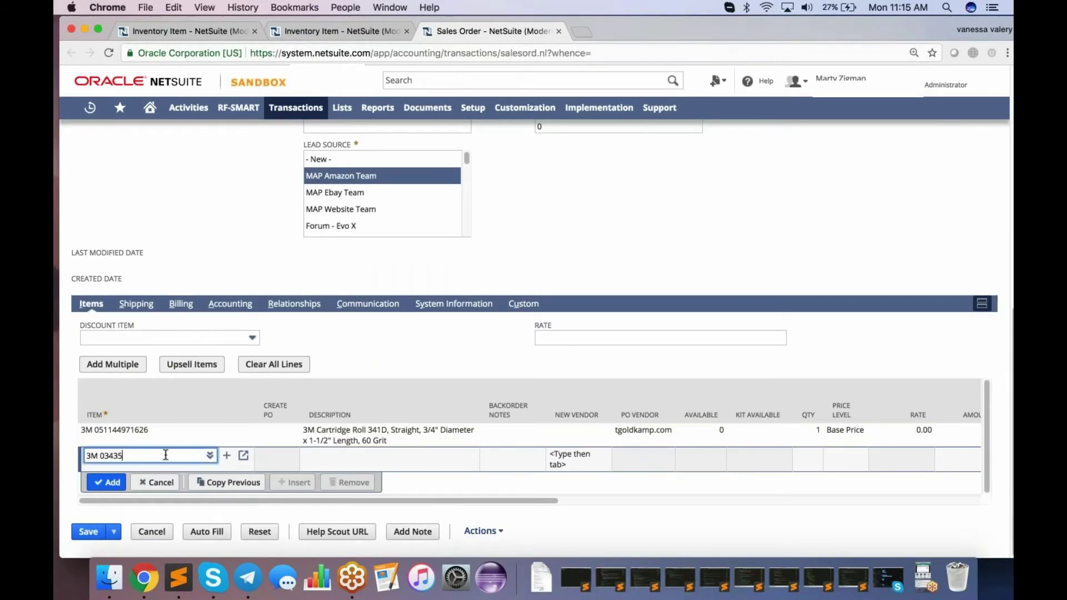
key(Tab)
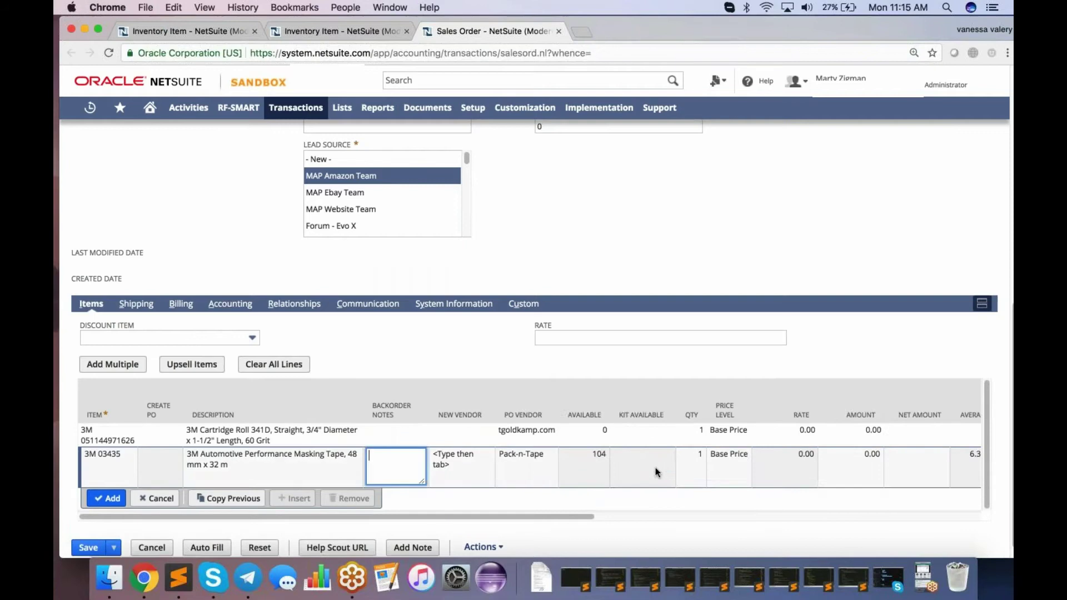
click(649, 460)
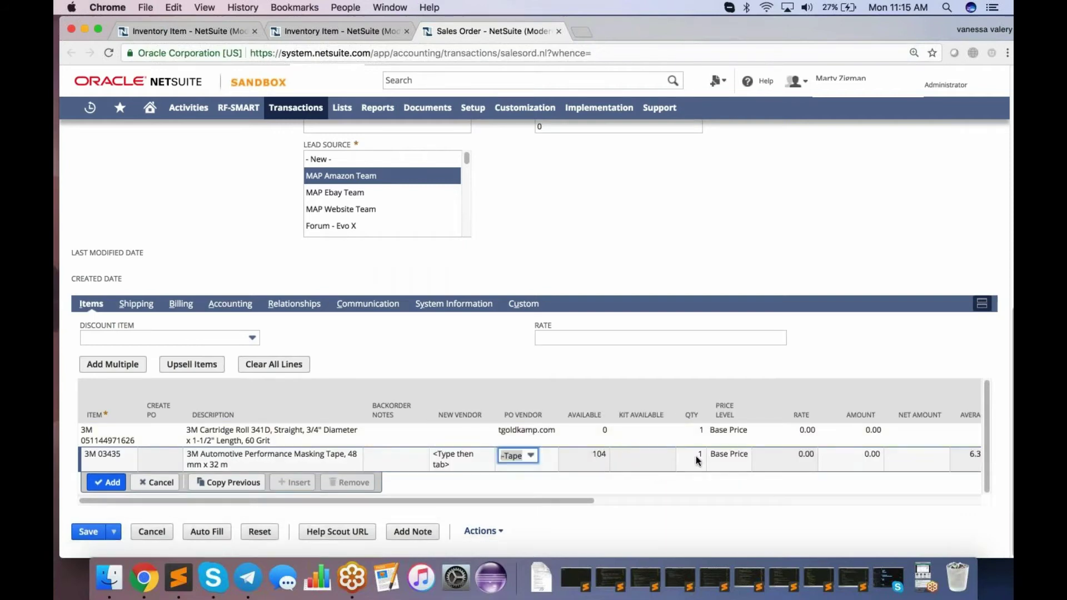
scroll(700, 459, right, 2)
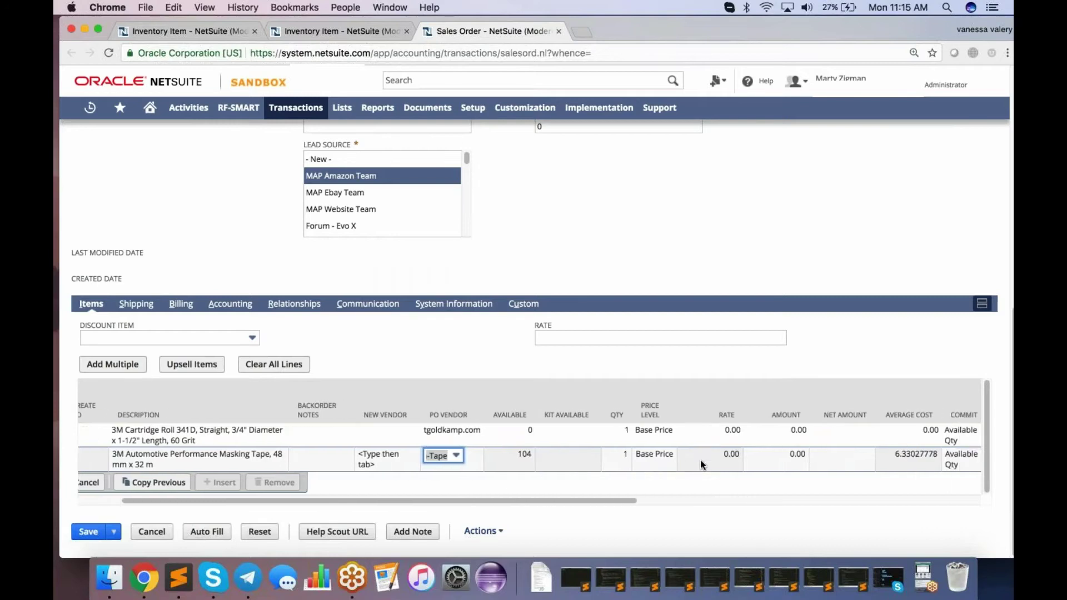
scroll(701, 459, left, 2)
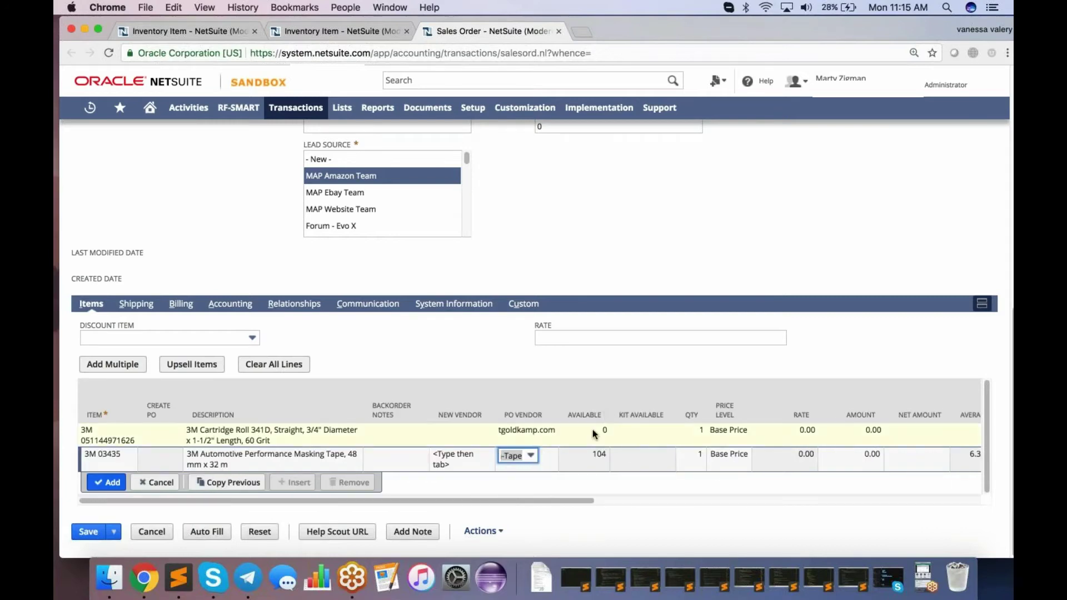
- Set the first line's quantity to 5 and save the sales order
click(695, 435)
text(5)
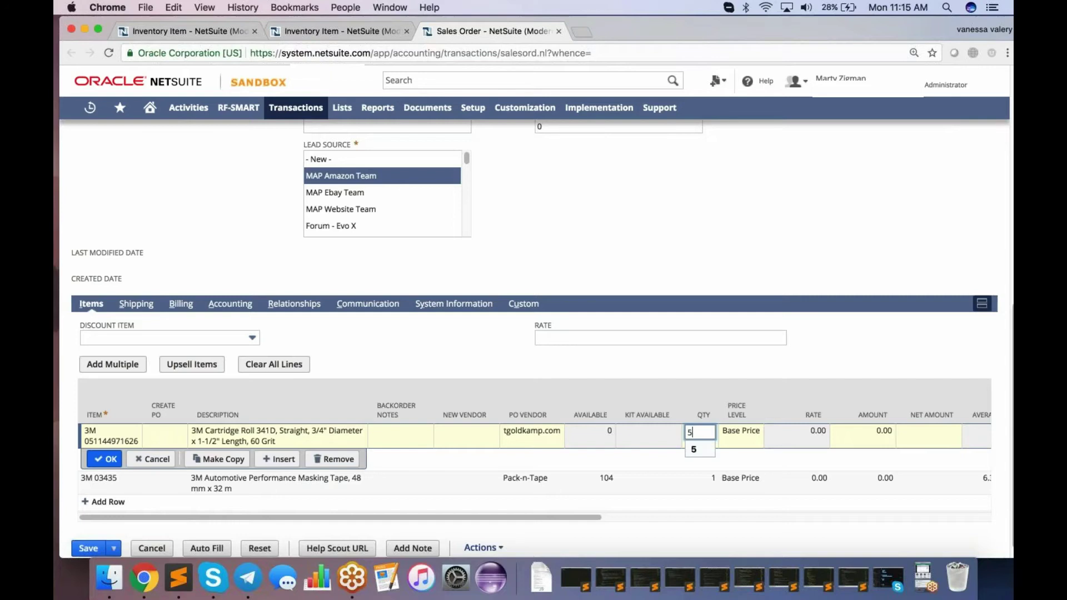
key(Return)
key(alt+s)
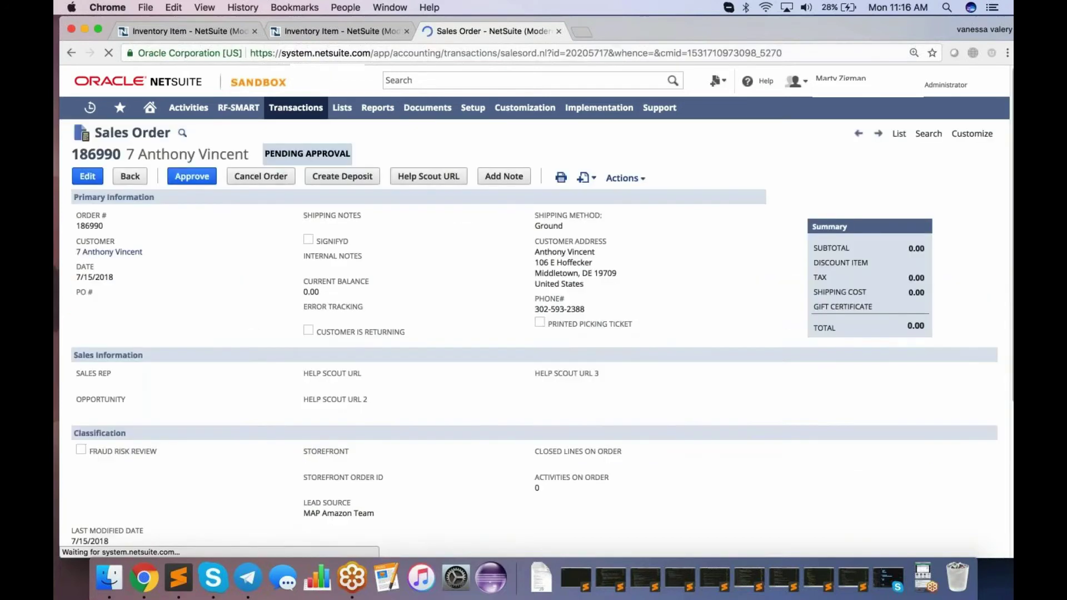
- Approve sales order 186990 so Purchase Order 102426 is created with status Succeeded
scroll(485, 404, down, 5)
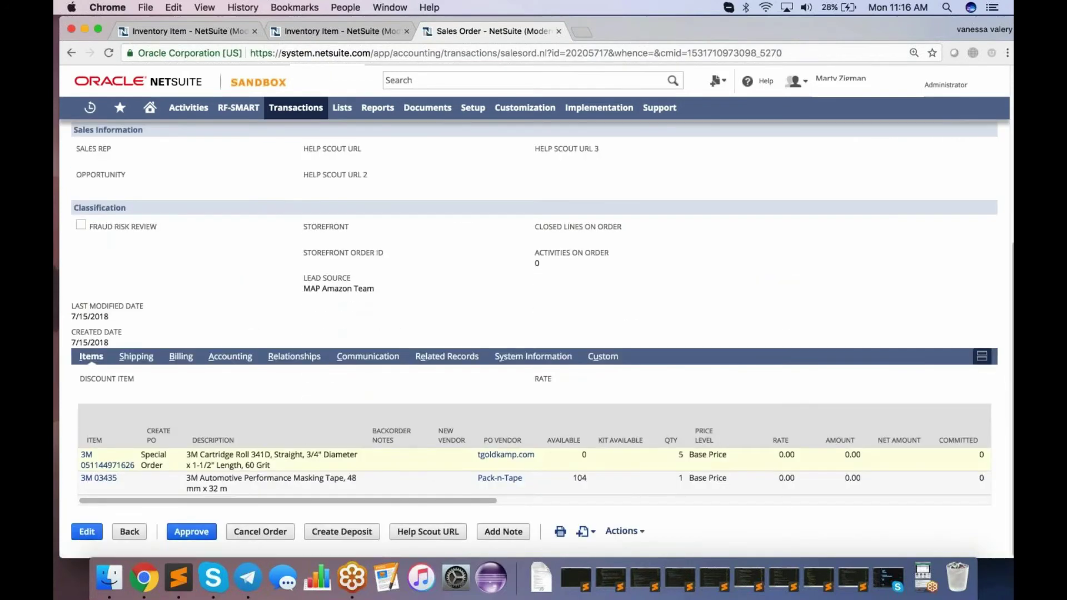
scroll(648, 459, right, 6)
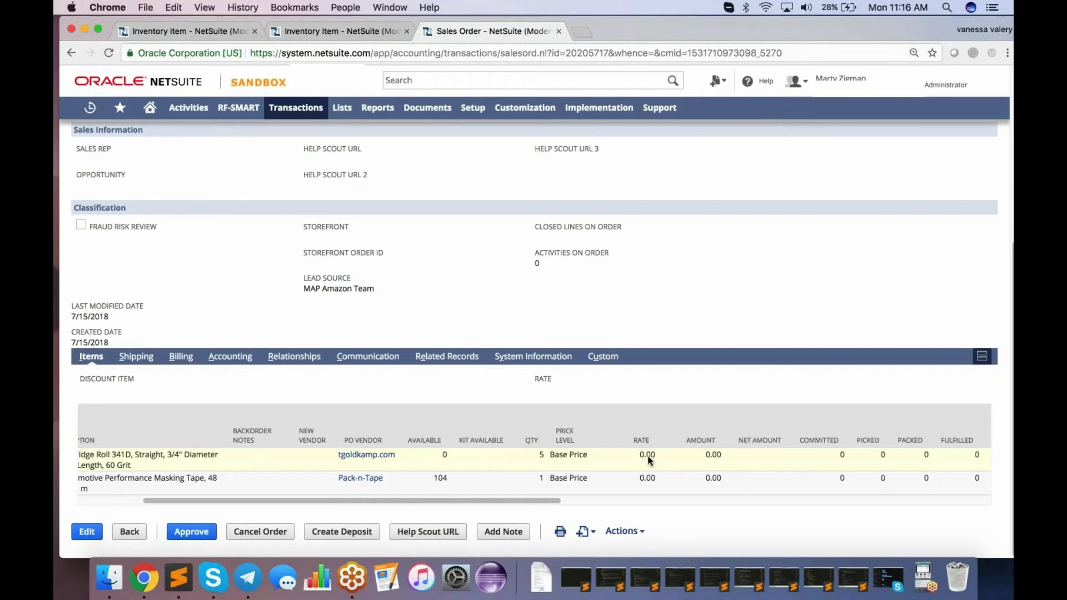
scroll(648, 459, right, 5)
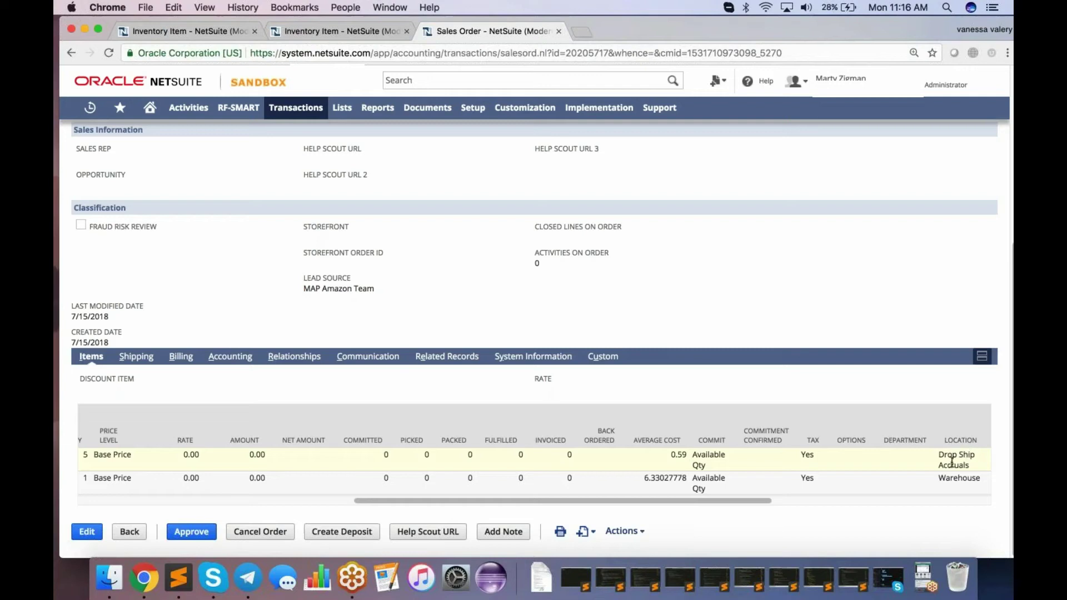
scroll(945, 462, left, 10)
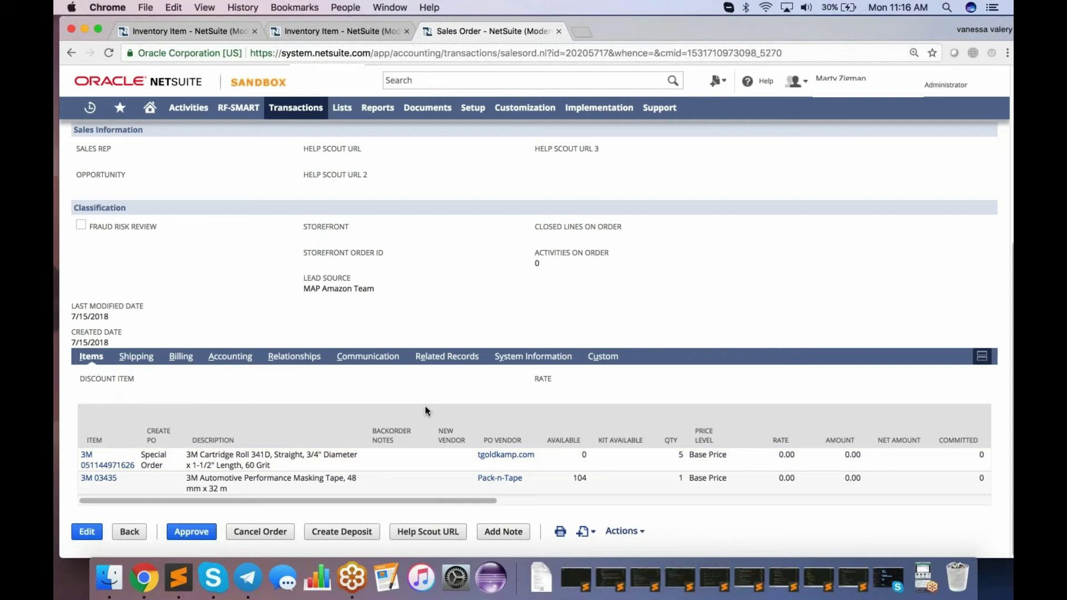
scroll(246, 321, up, 5)
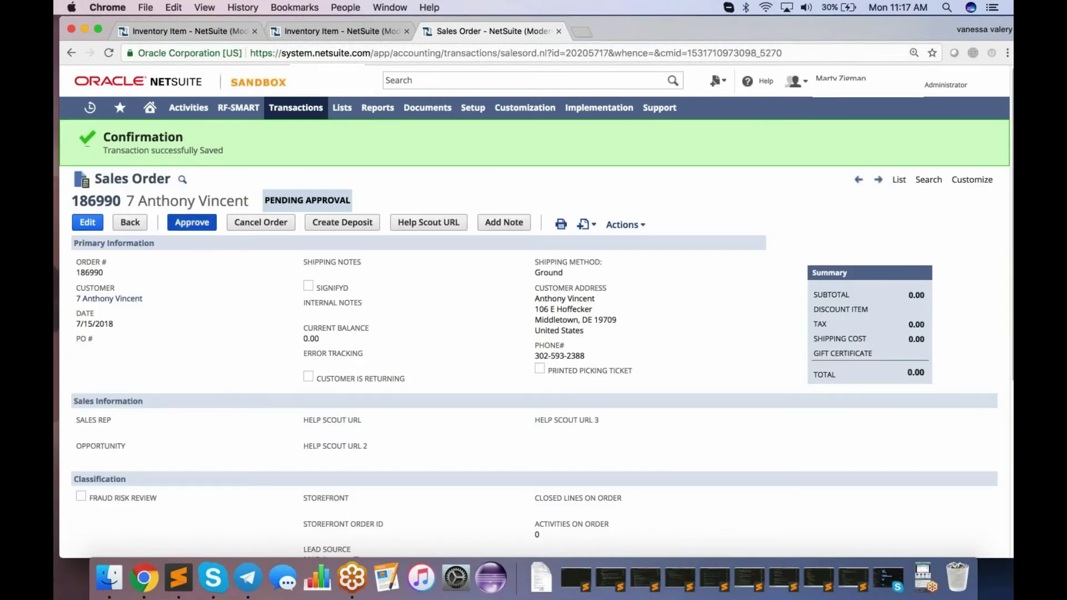
click(192, 222)
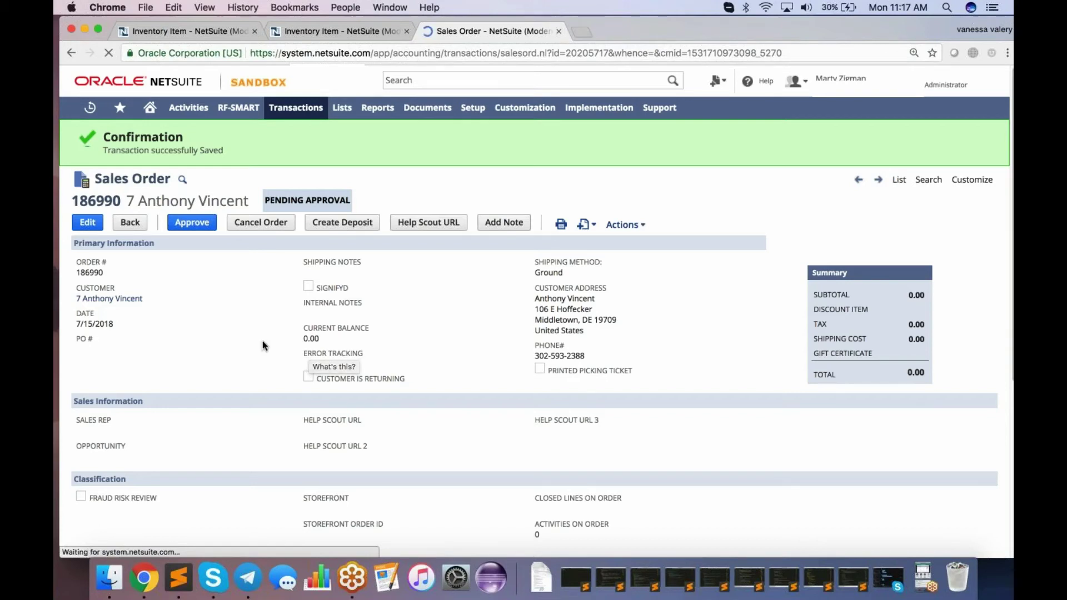
scroll(262, 341, down, 5)
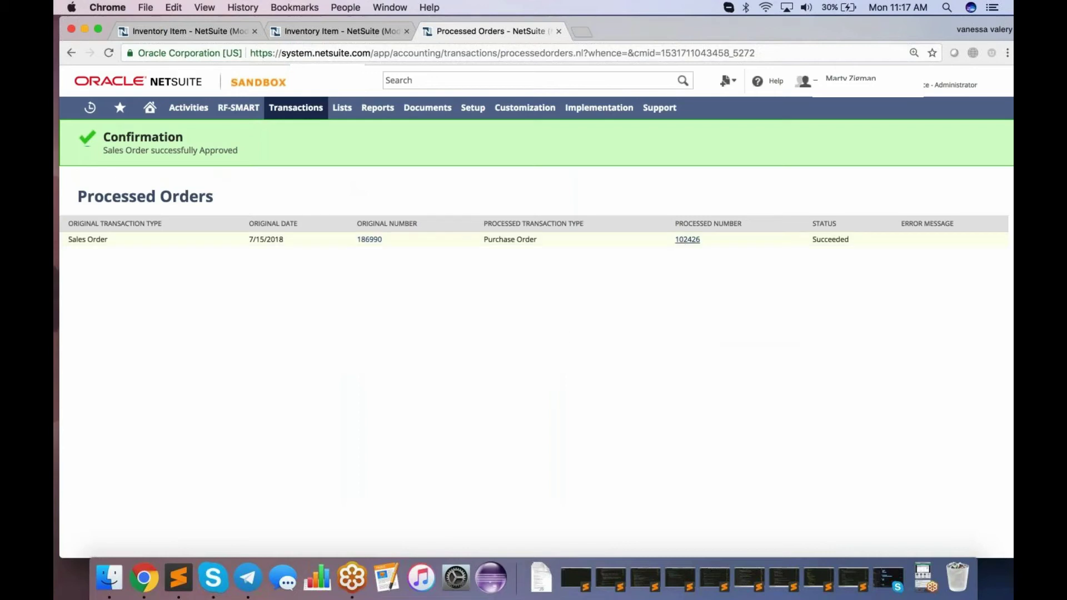
- Start an item receipt for Purchase Order 102426 and show its Packages section
super+click(683, 239)
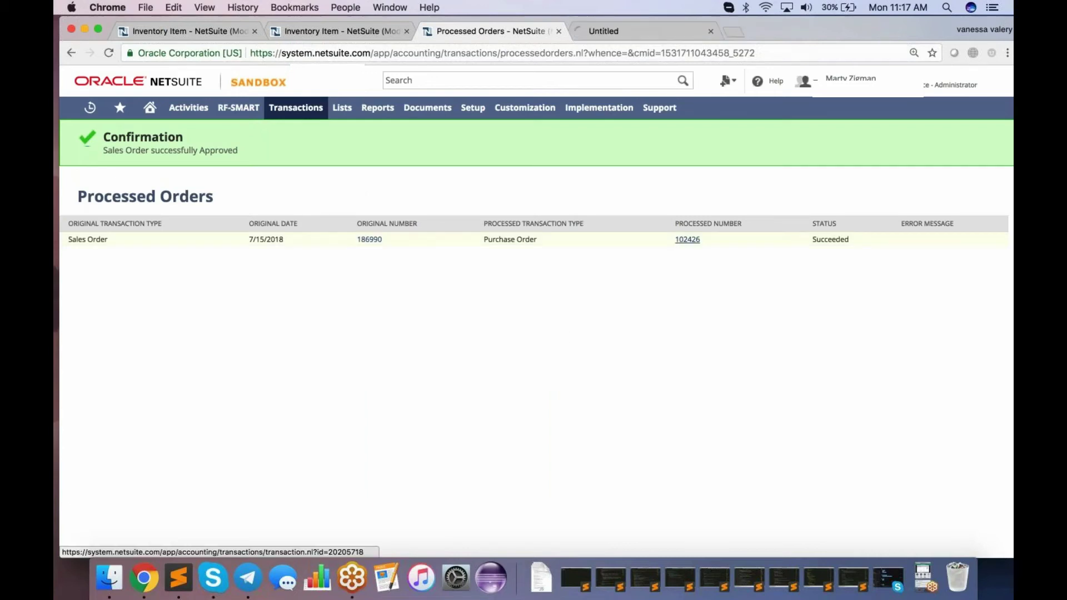
click(370, 240)
key(ctrl+Tab)
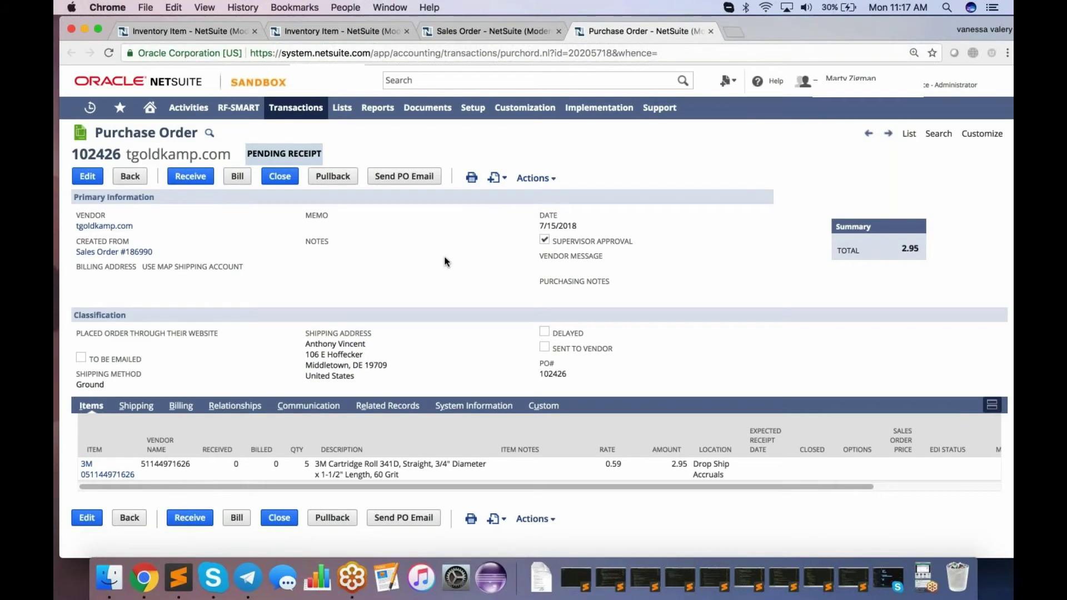
click(190, 175)
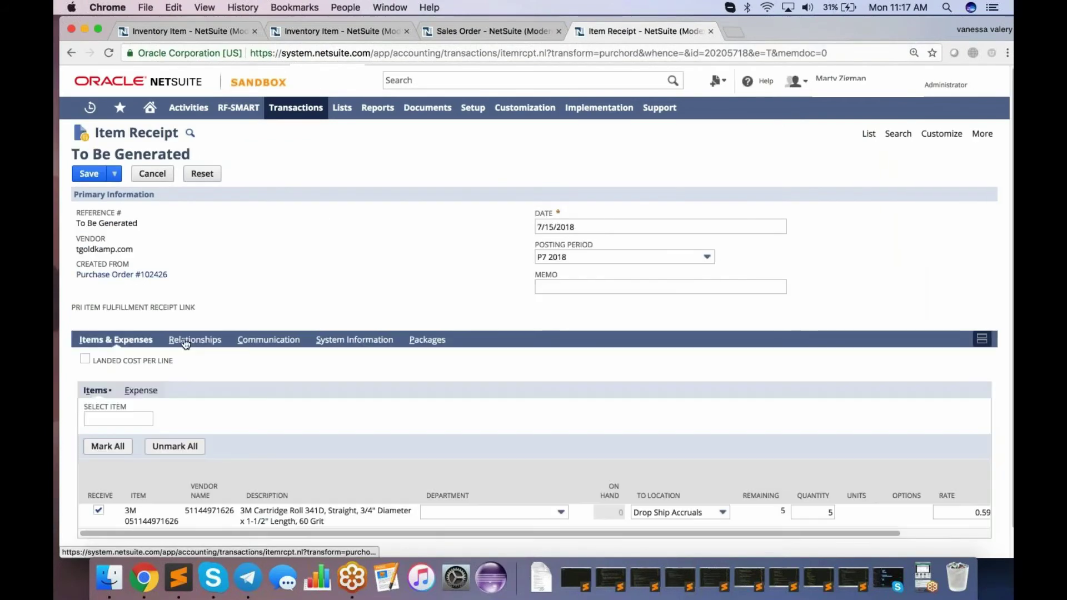
click(425, 340)
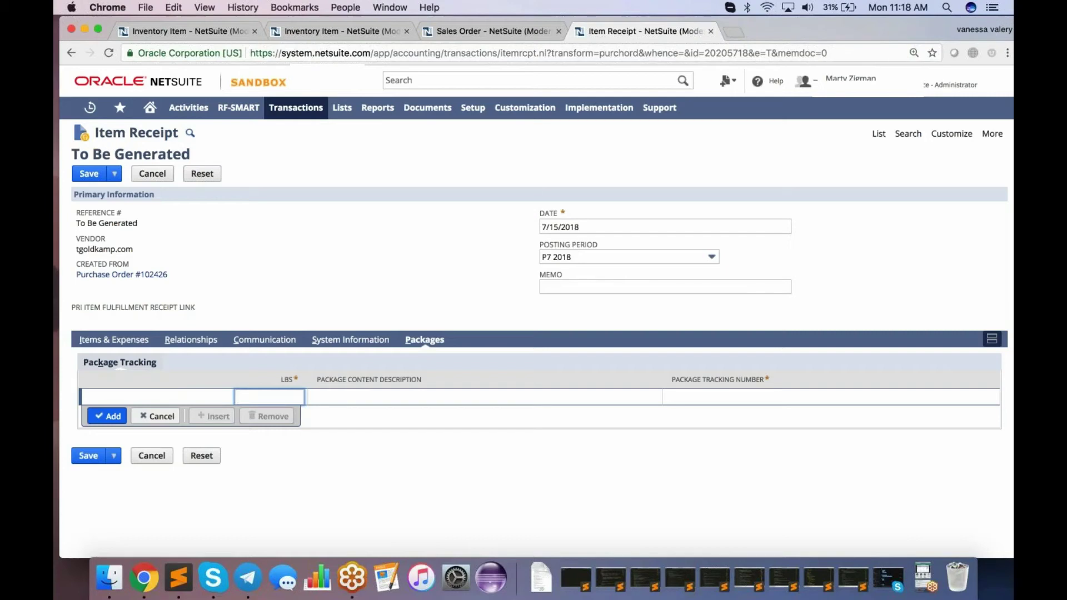
- Add a 10 lb package line with contents 23432423 and its tracking number
text(10)
key(Tab)
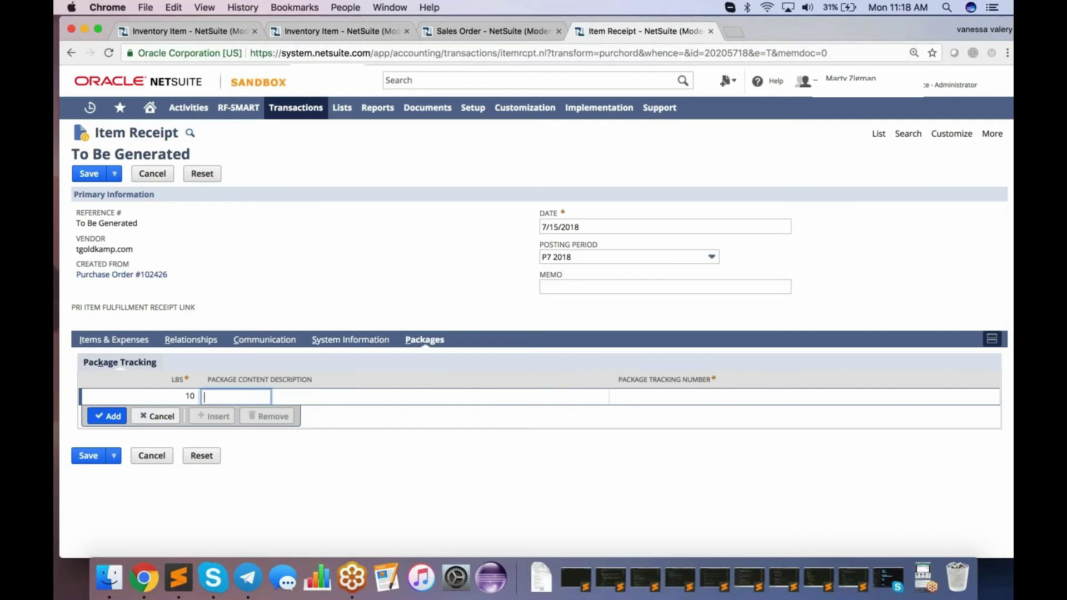
text(23432423)
key(Tab)
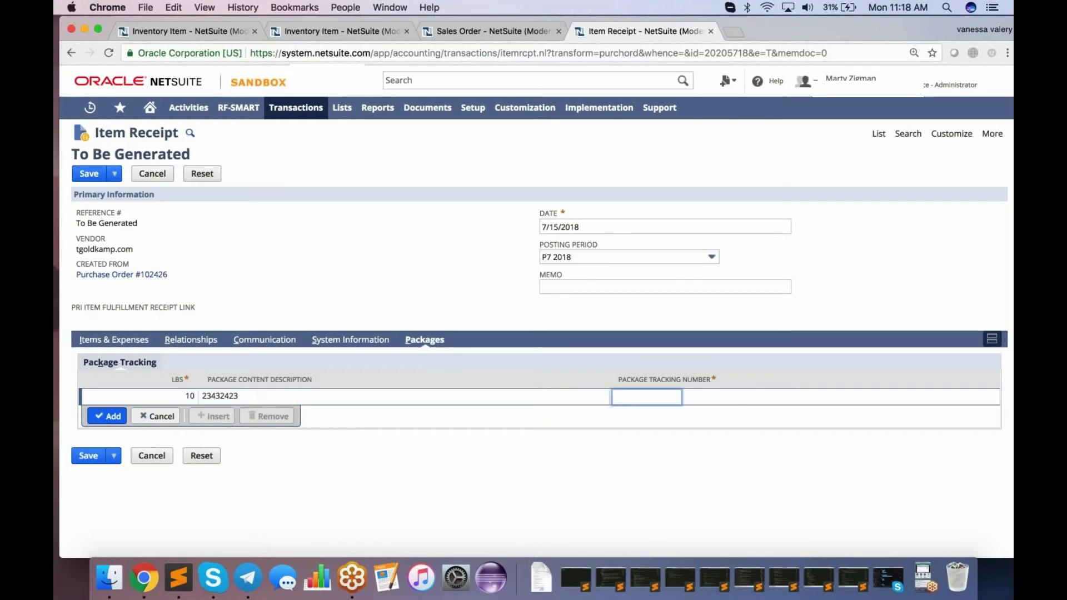
text(72819361)
key(Return)
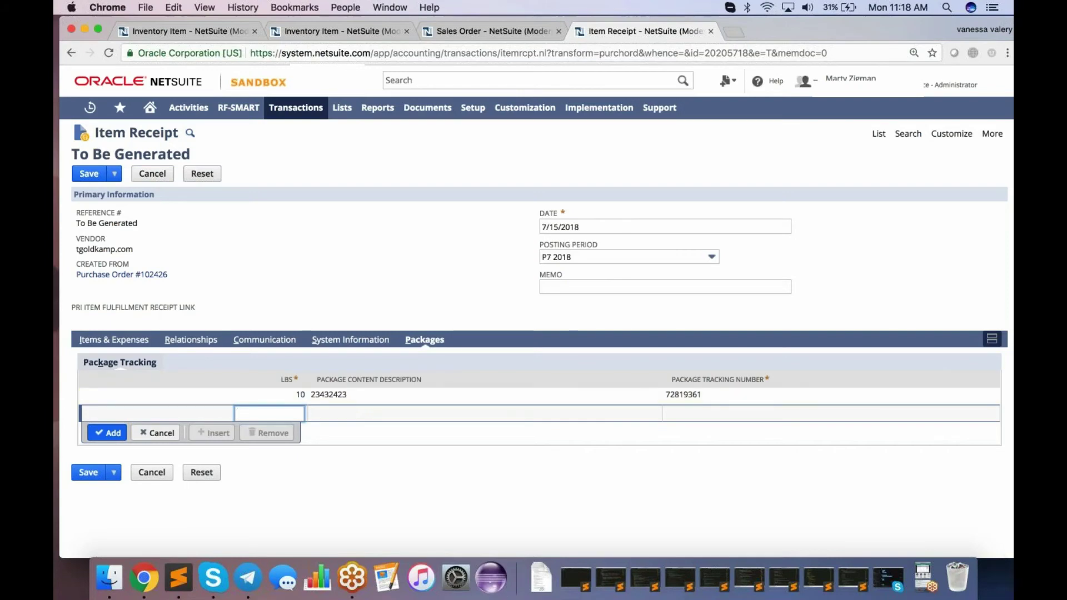
- Confirm the cartridge roll receives 5 into Drop Ship Accruals, then save the item receipt
click(114, 339)
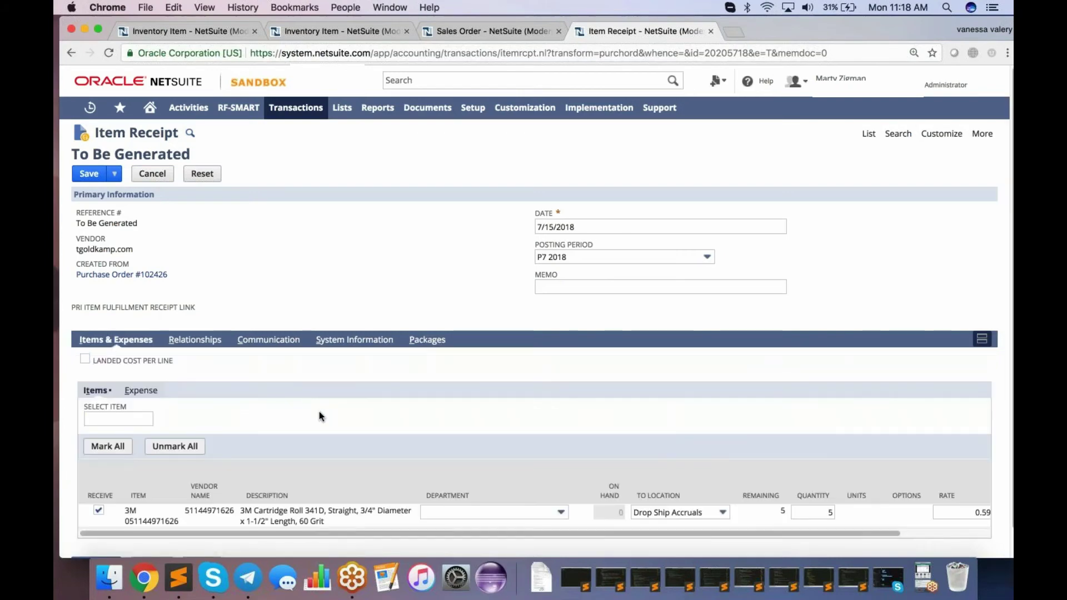
scroll(319, 414, down, 1)
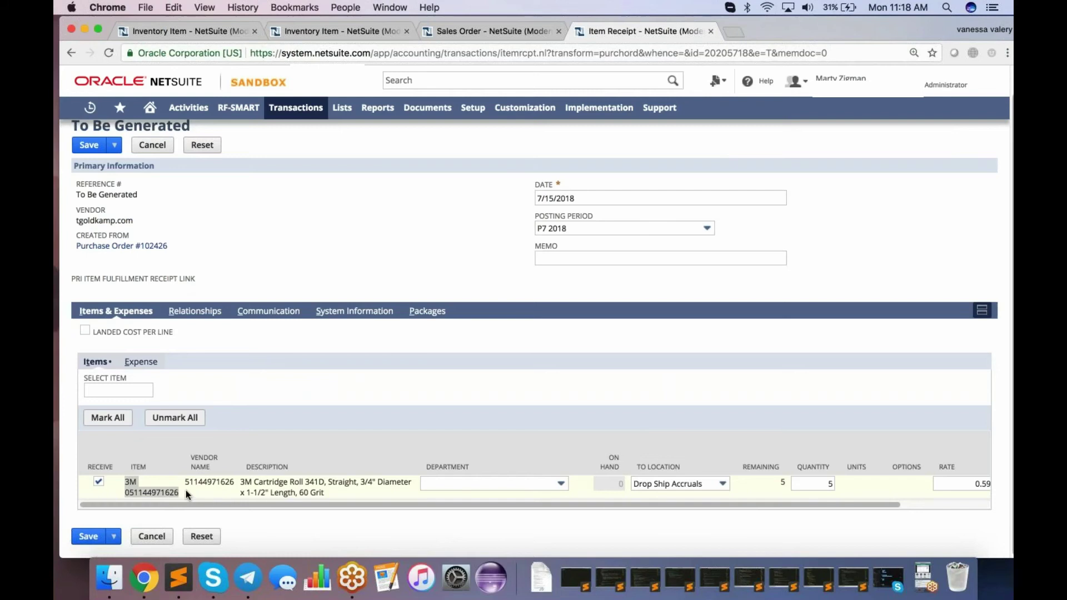
key(super+1)
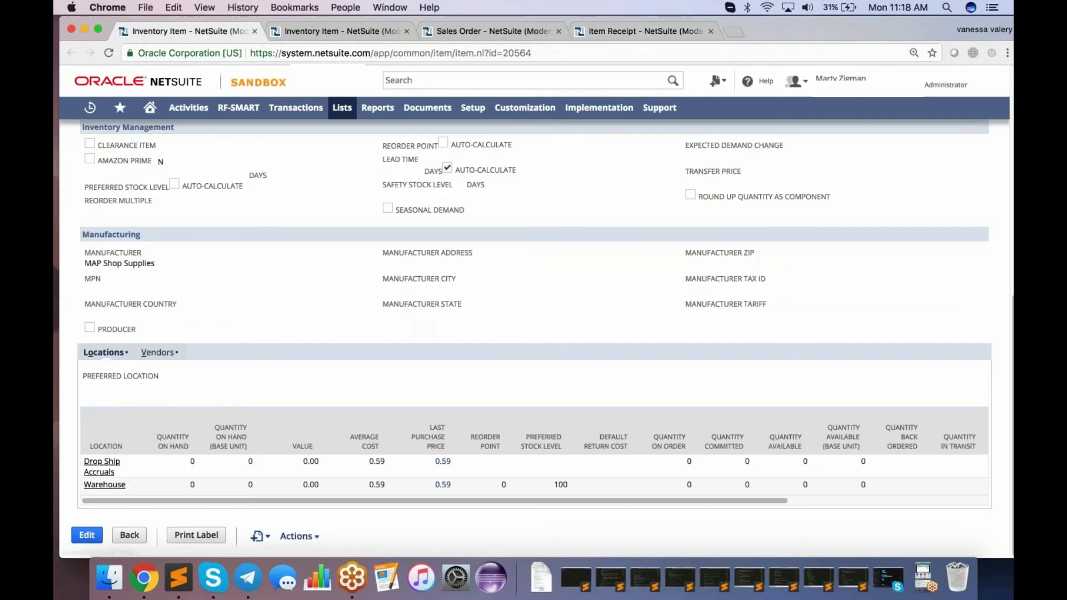
scroll(119, 107, up, 15)
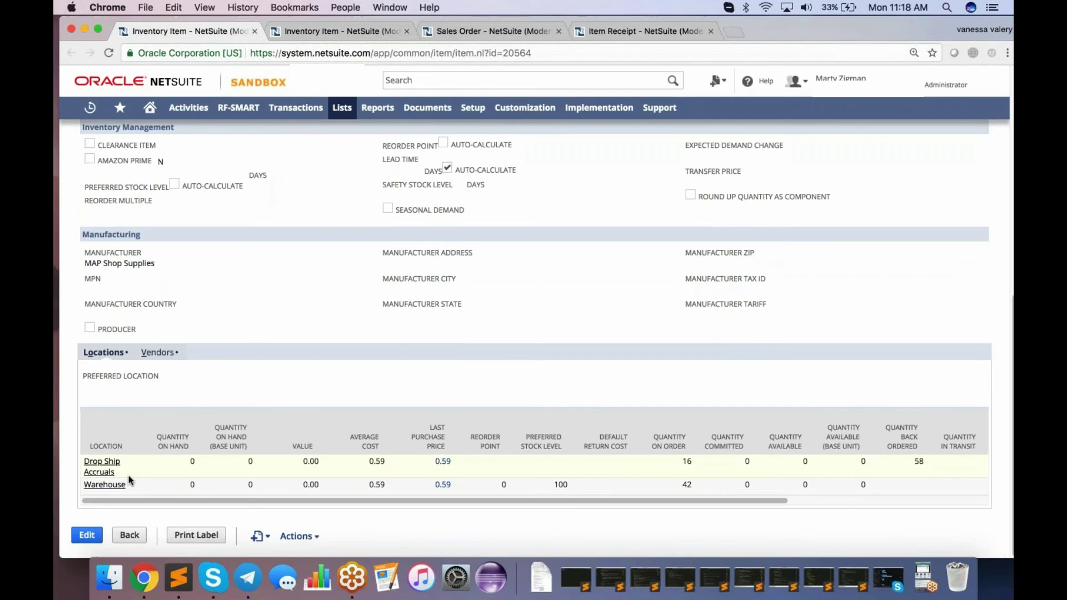
drag(129, 475, 85, 466)
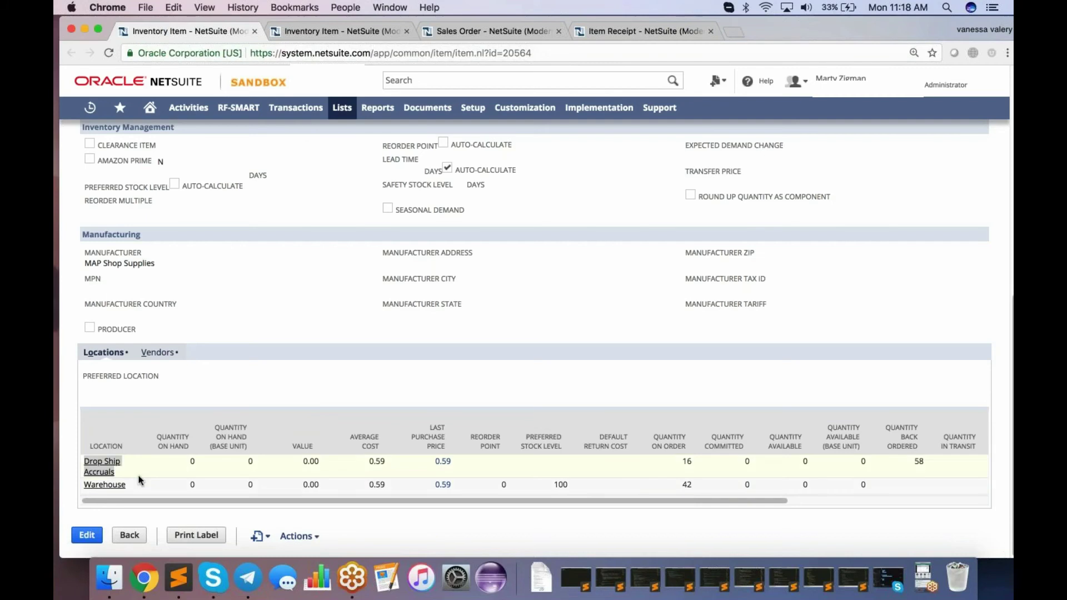
key(super+4)
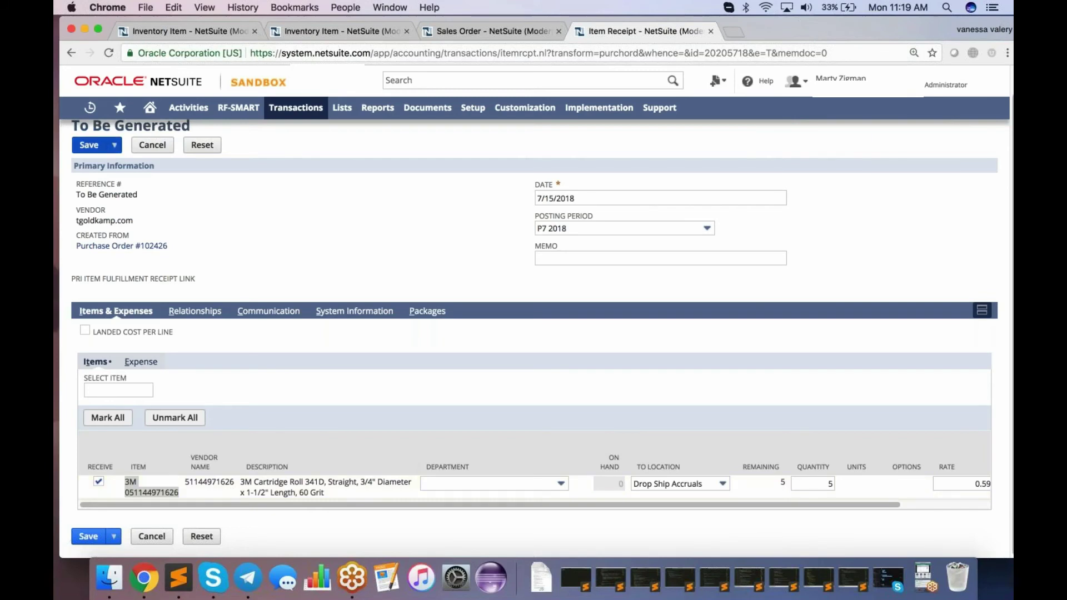
click(89, 145)
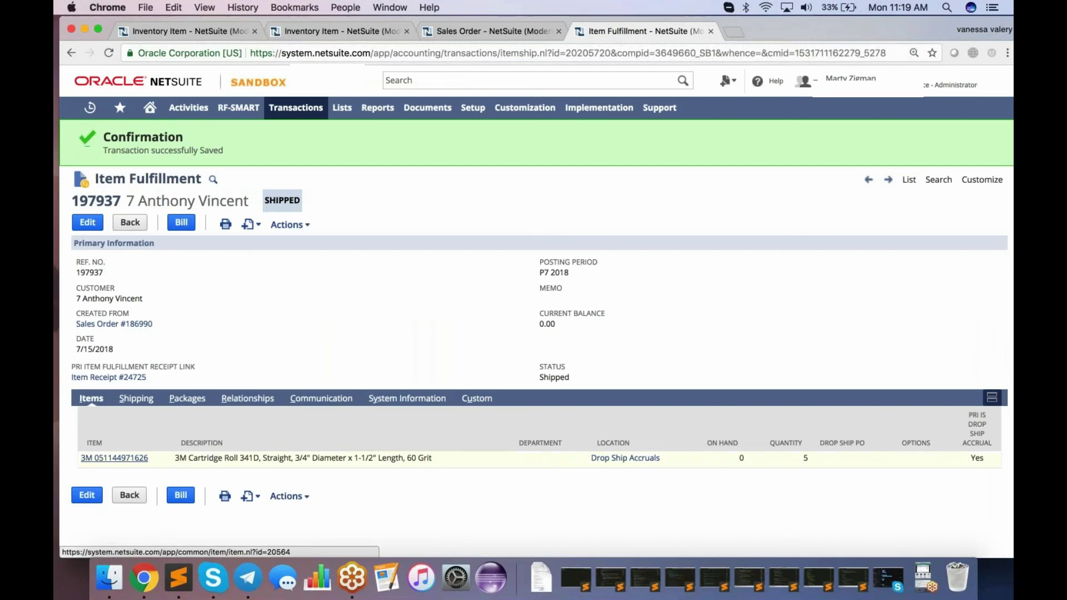
- Check the package on Item Fulfillment 197937, then open the now partially fulfilled Sales Order 186990
click(187, 398)
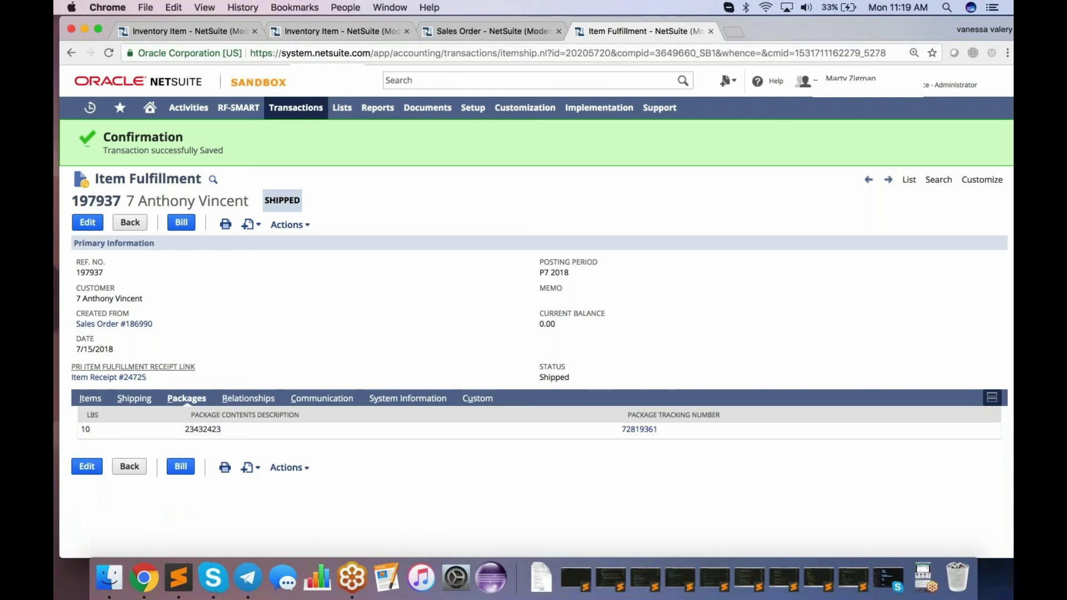
click(118, 325)
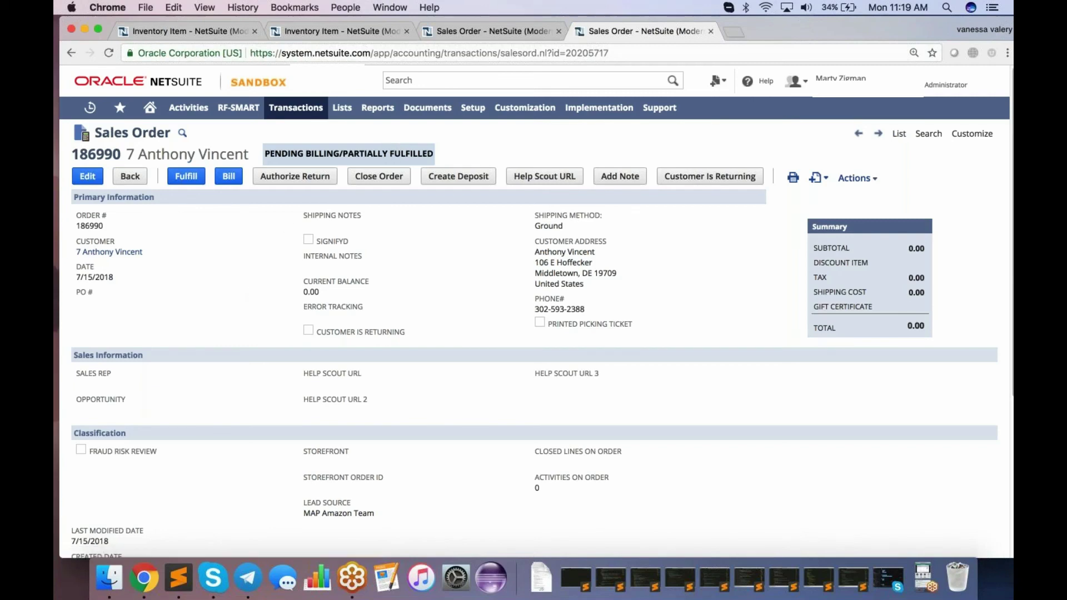
scroll(209, 452, down, 5)
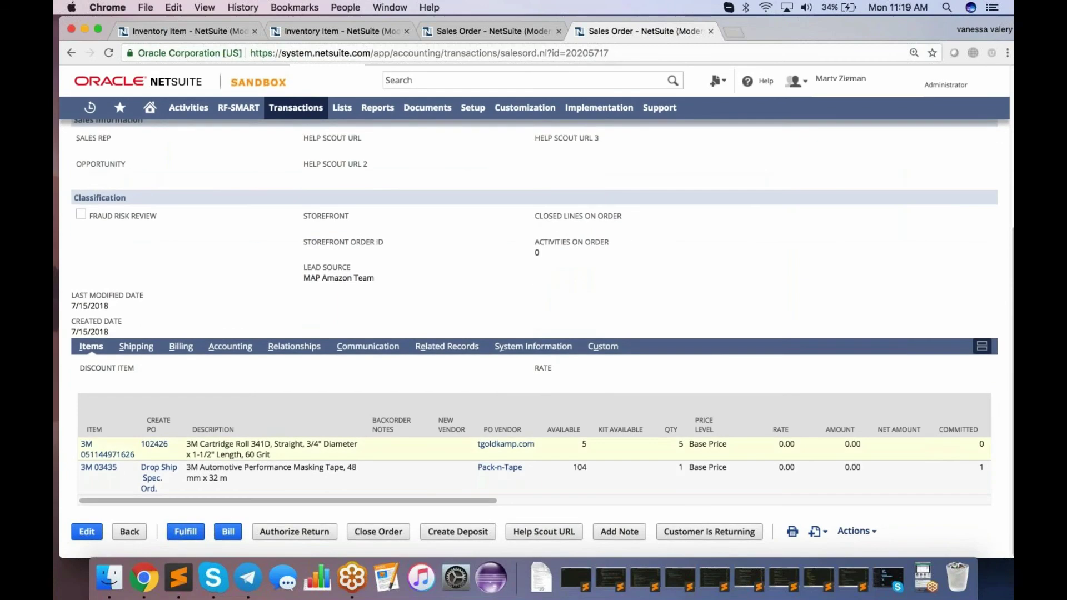